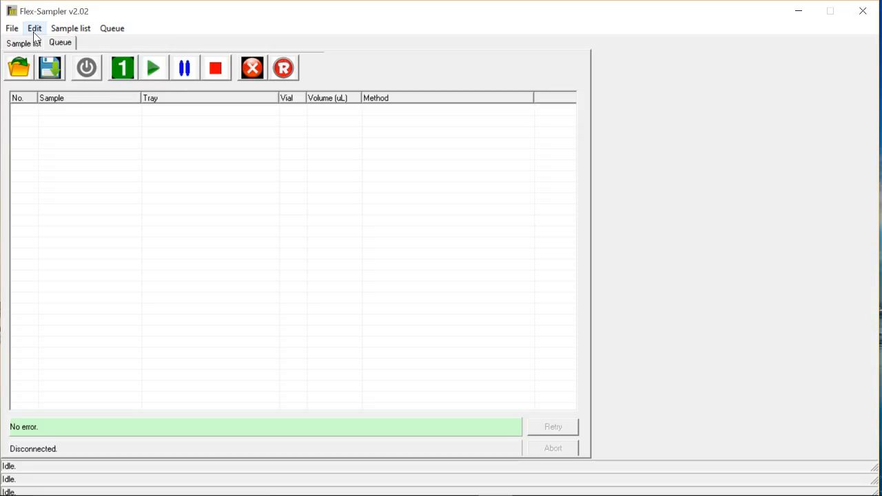
Check the instrumental settings for the autosamplers and tray control system without changing them, and connect to the instruments.
{"action": "left_click", "coordinate": [33, 31]}
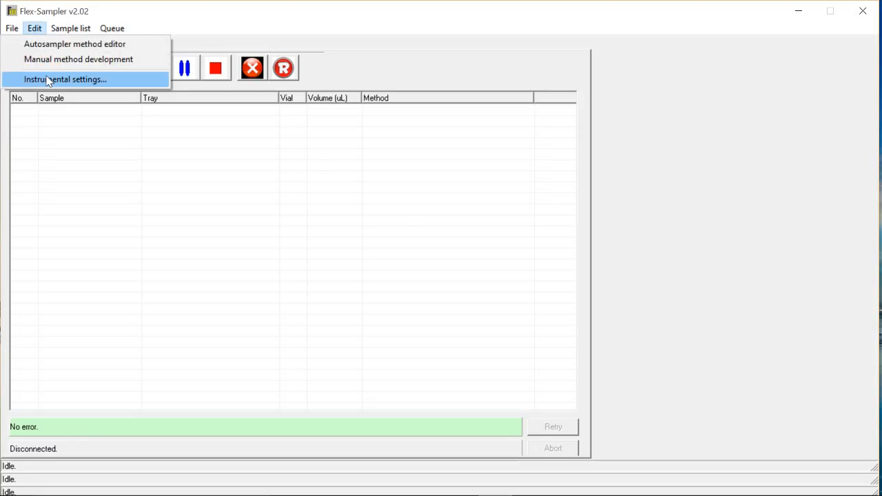
{"action": "left_click", "coordinate": [48, 80]}
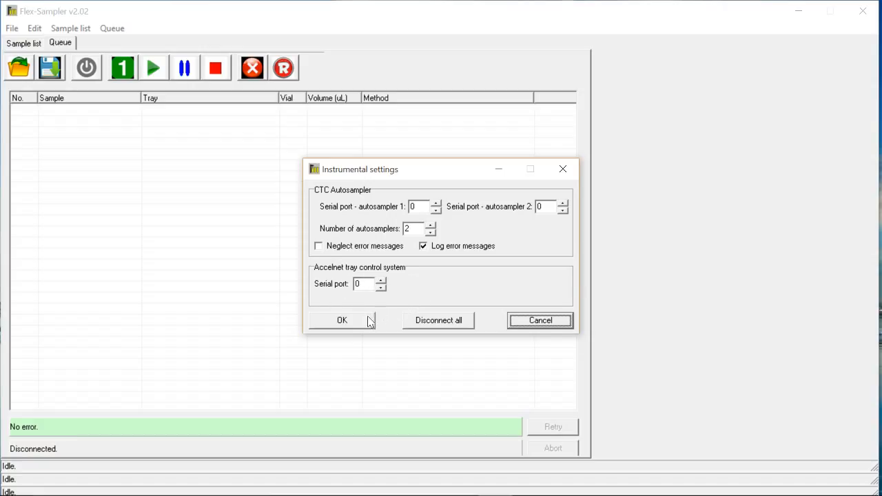
{"action": "left_click", "coordinate": [522, 321]}
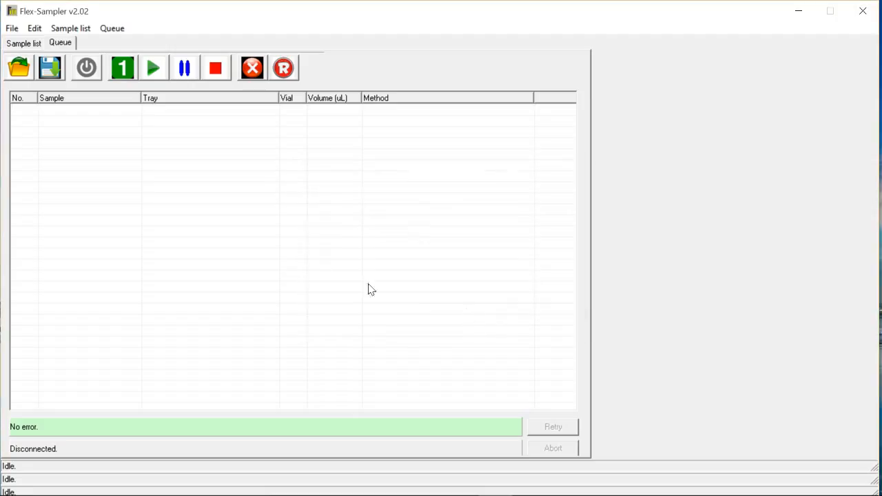
{"action": "left_click", "coordinate": [86, 69]}
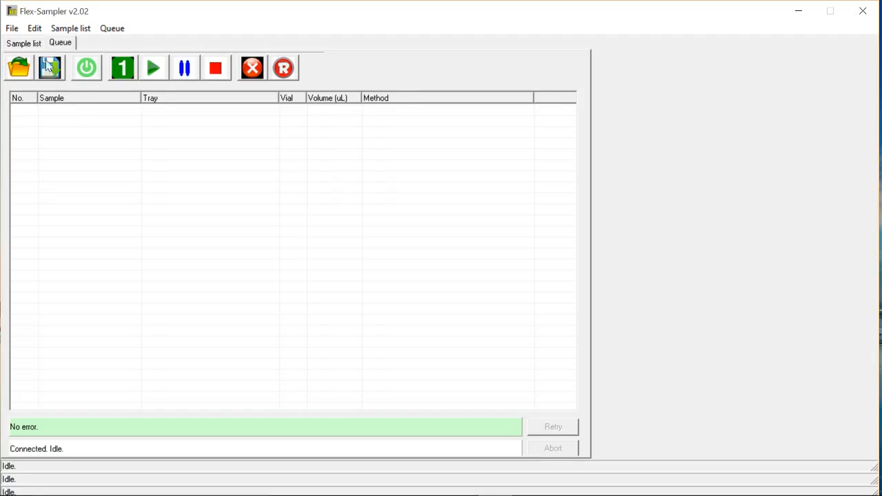
Add 96 samples named abc from tray CStk2-01 at 50 uL with method Dual Valve Test 2Oct2015-OLDER.mth, and number the names incrementally from row 1.
{"action": "left_click", "coordinate": [29, 44]}
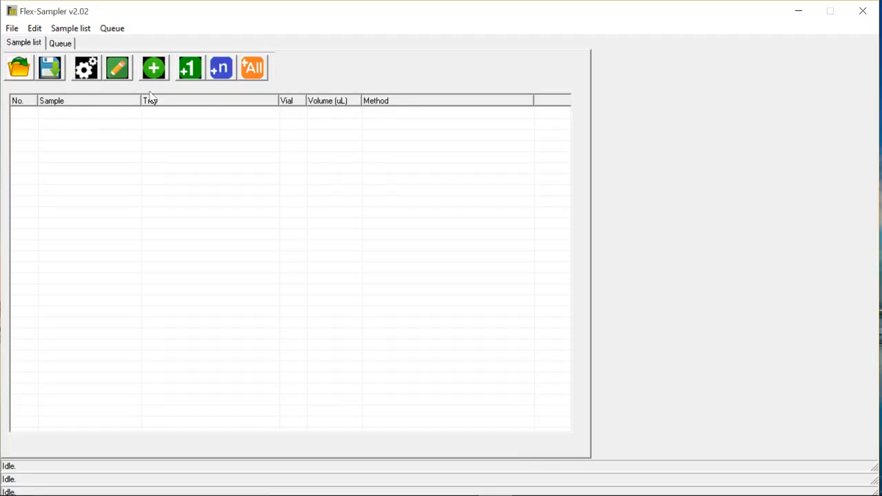
{"action": "left_click", "coordinate": [154, 69]}
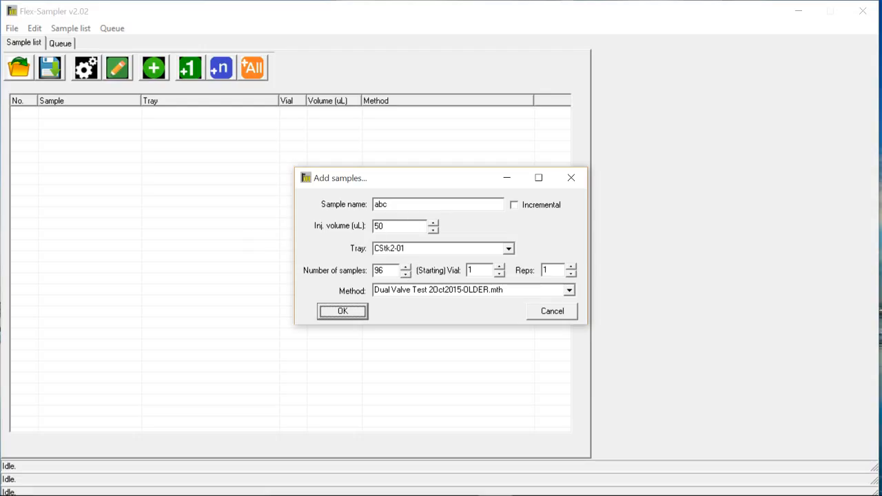
{"action": "left_click", "coordinate": [343, 312]}
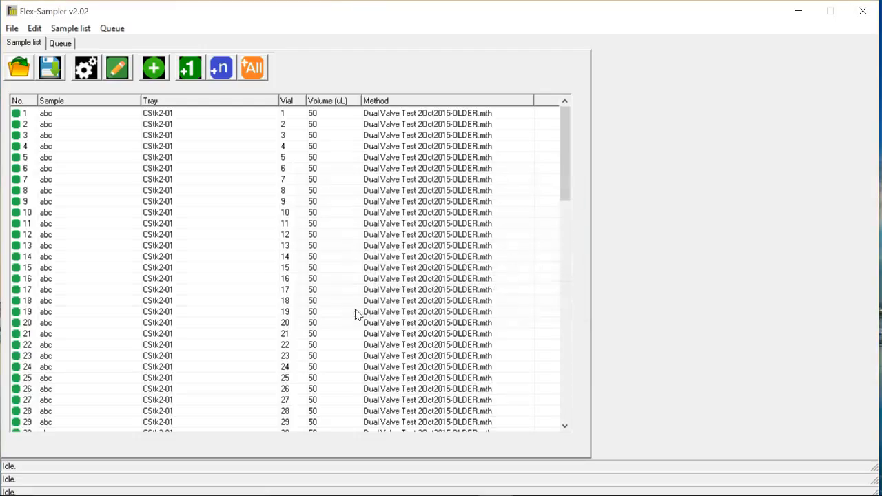
{"action": "right_click", "coordinate": [63, 120]}
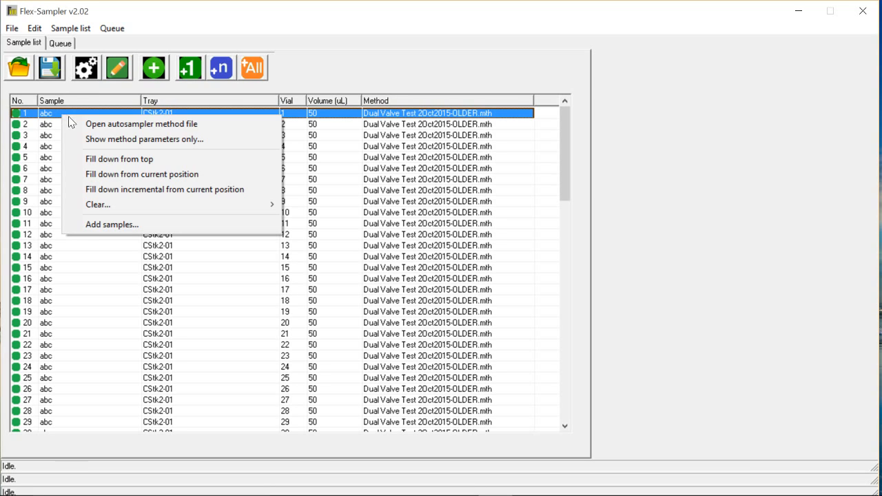
{"action": "left_click", "coordinate": [105, 191]}
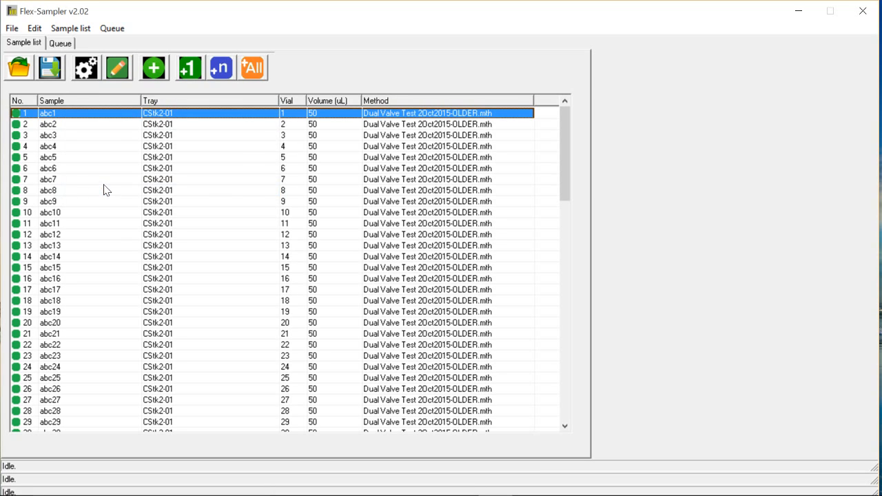
Assign the method Dual Valve Test 8Oct2015_2-NEWER.mth to sample abc2 and fill it down from that row.
{"action": "left_click", "coordinate": [396, 128]}
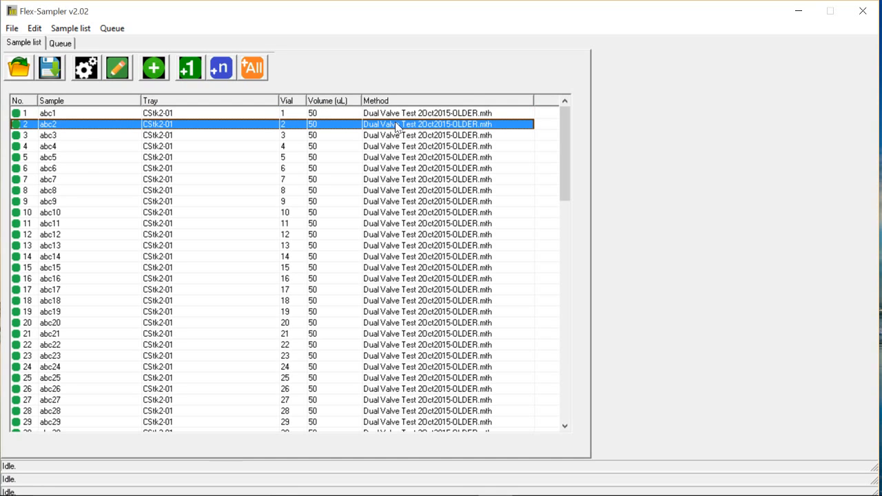
{"action": "right_click", "coordinate": [397, 128]}
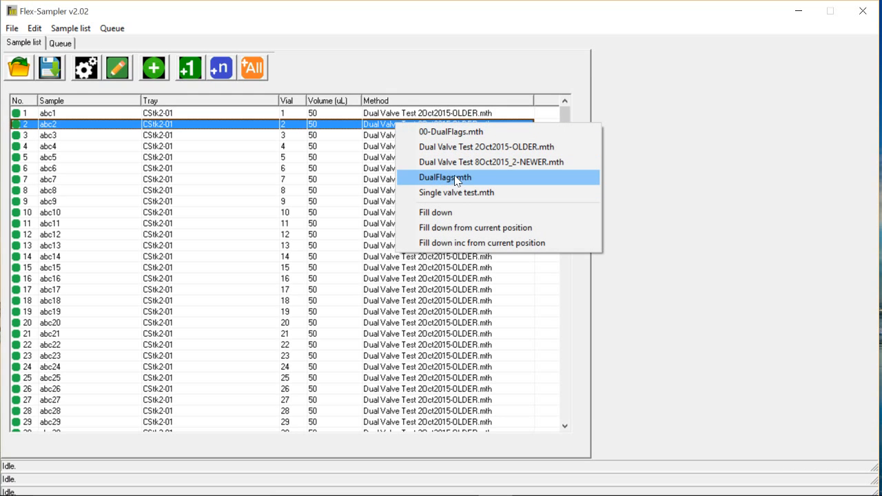
{"action": "left_click", "coordinate": [470, 163]}
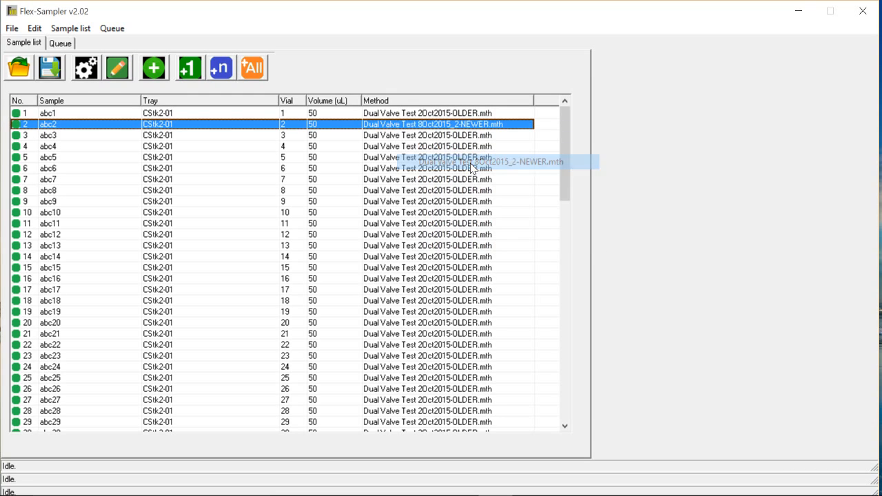
{"action": "right_click", "coordinate": [401, 129]}
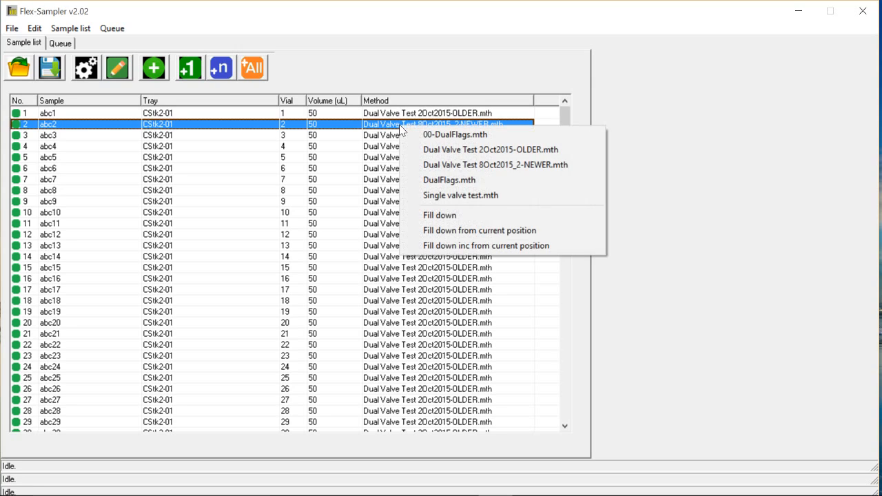
{"action": "left_click", "coordinate": [474, 235]}
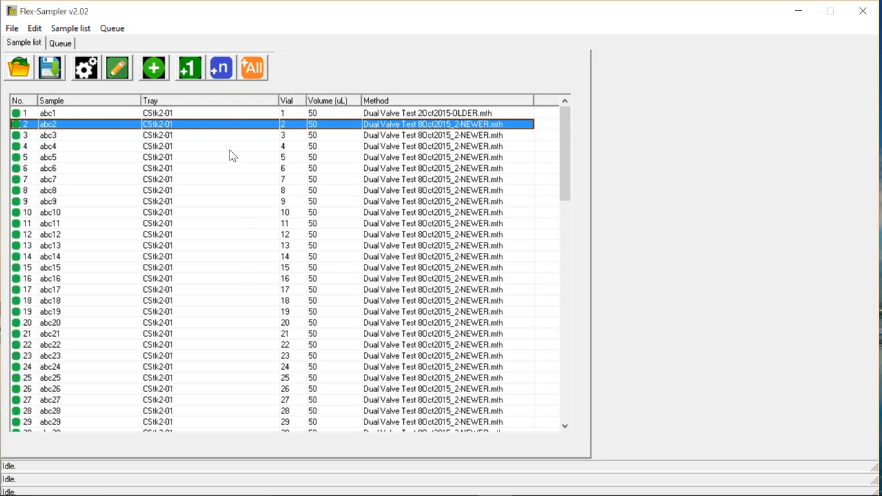
Send sample abc1 to the queue singly and as the range 1 to 1, along with the entire sample list, and show the queue.
{"action": "left_click", "coordinate": [191, 113]}
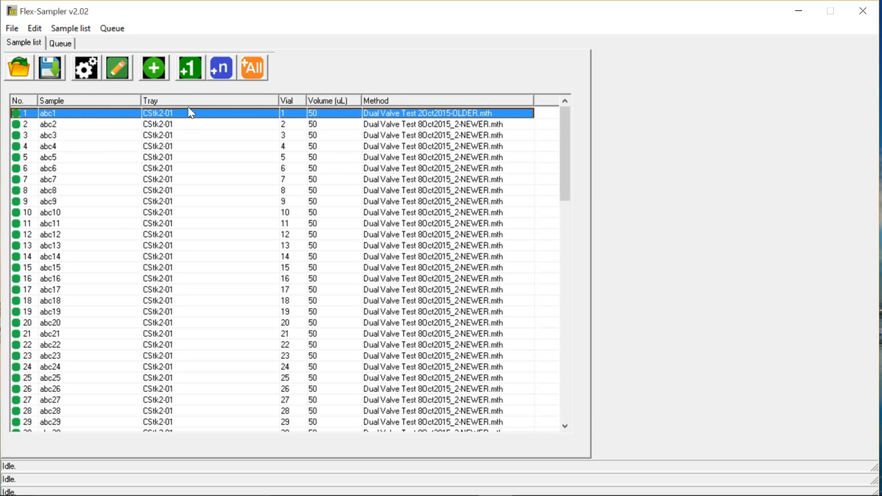
{"action": "left_click", "coordinate": [219, 76]}
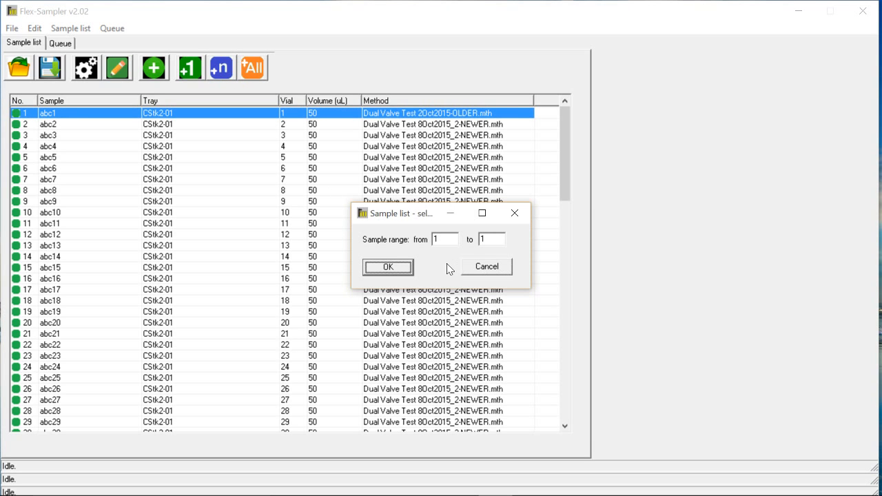
{"action": "left_click", "coordinate": [388, 268]}
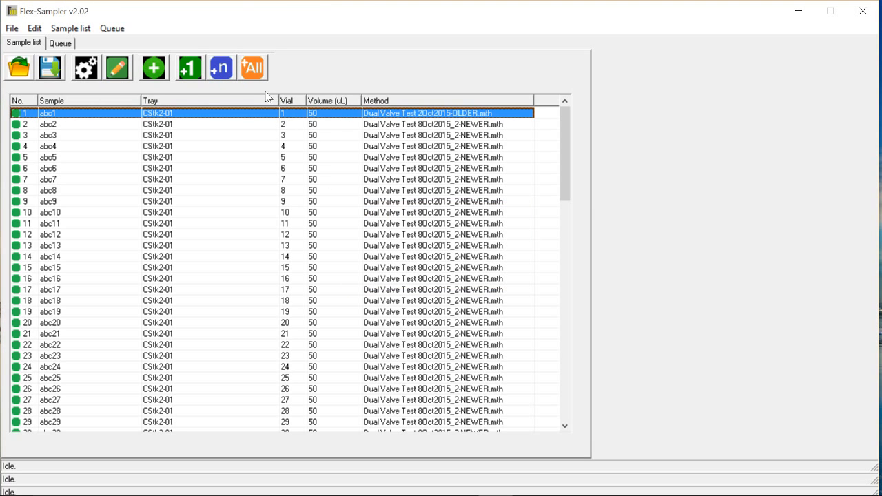
{"action": "left_click", "coordinate": [69, 46]}
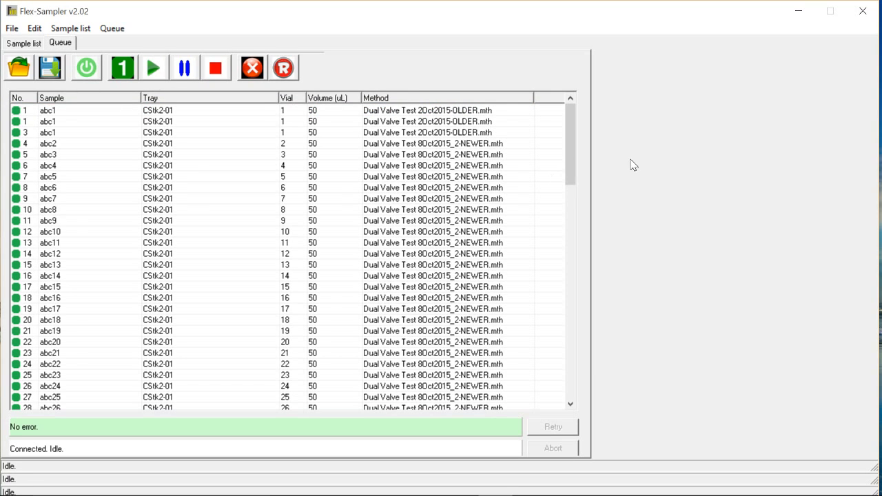
Clear the first of the duplicate abc1 rows from the queue and confirm the removal.
{"action": "left_click", "coordinate": [189, 115]}
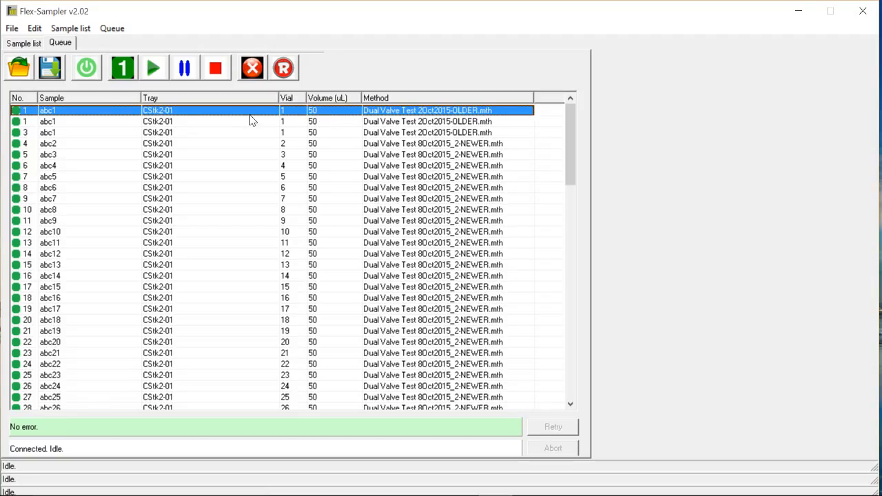
{"action": "right_click", "coordinate": [117, 113]}
{"action": "mouse_move", "coordinate": [140, 119]}
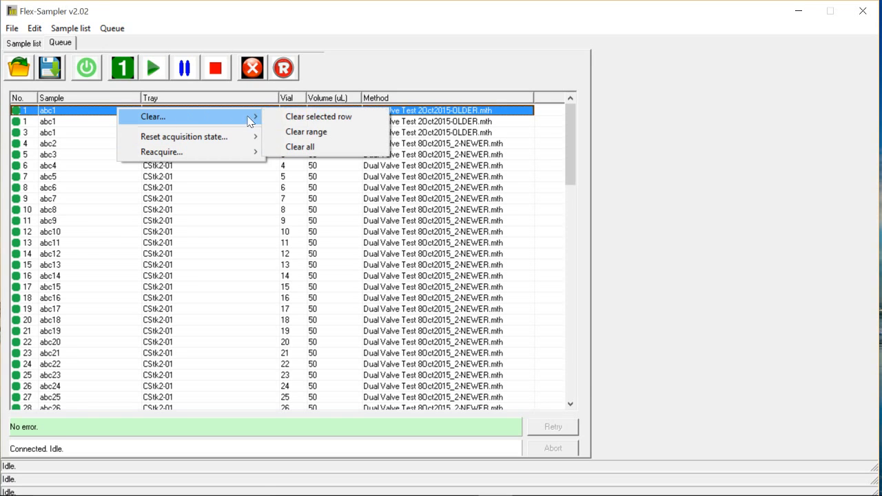
{"action": "left_click", "coordinate": [310, 117]}
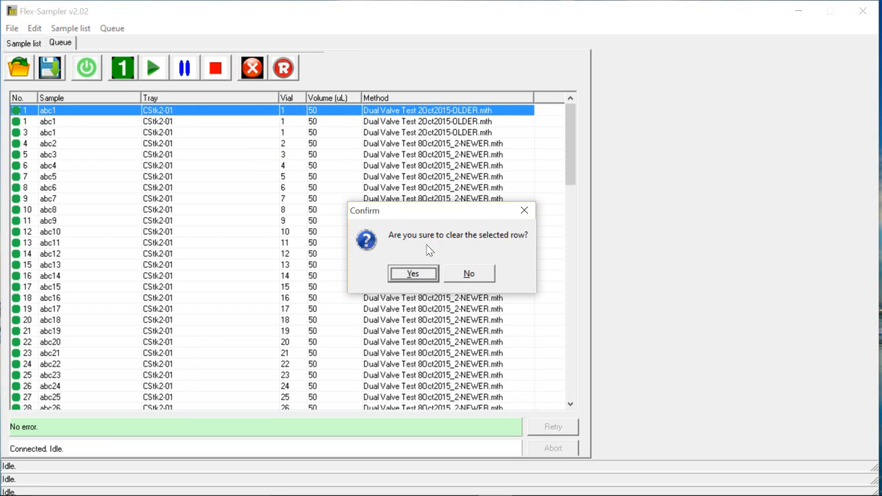
{"action": "left_click", "coordinate": [415, 276]}
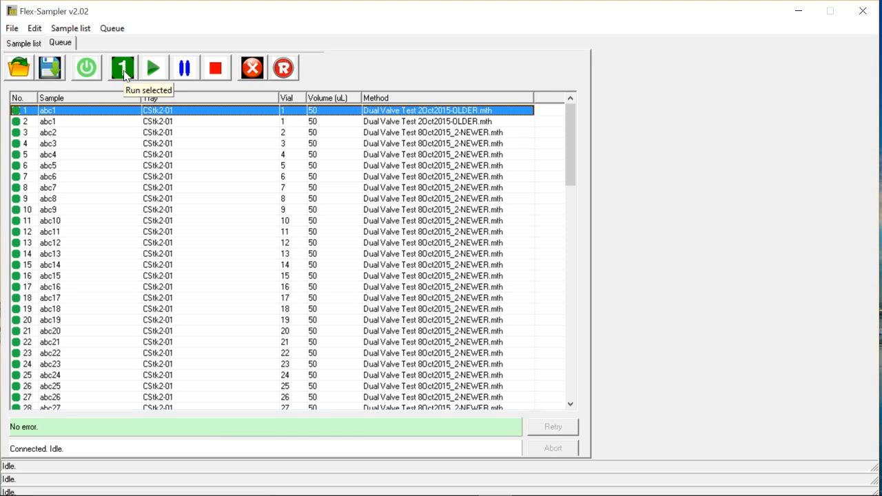
Run only the selected first sample in the queue, select the second row, and acknowledge the run's completion.
{"action": "left_click", "coordinate": [123, 69]}
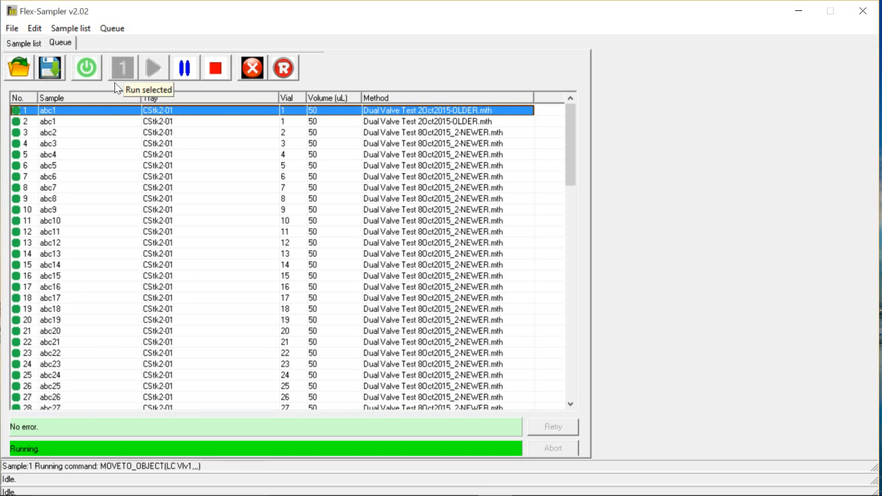
{"action": "left_click", "coordinate": [77, 122]}
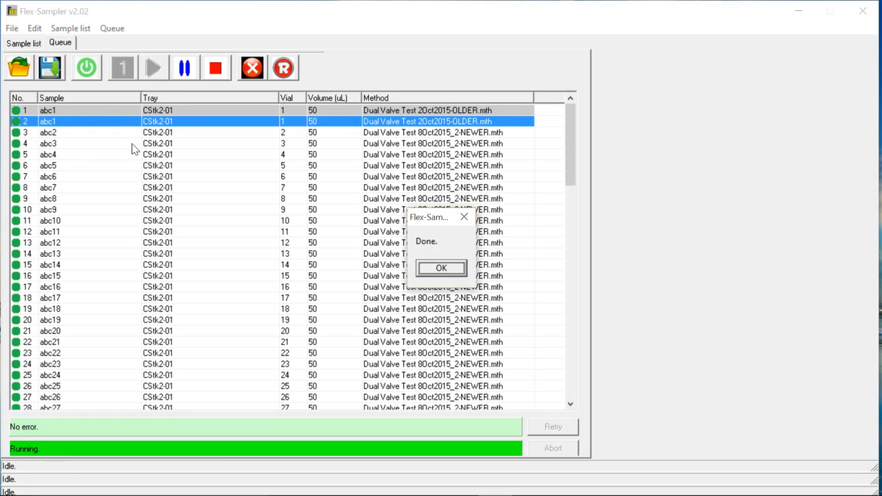
{"action": "left_click", "coordinate": [459, 269]}
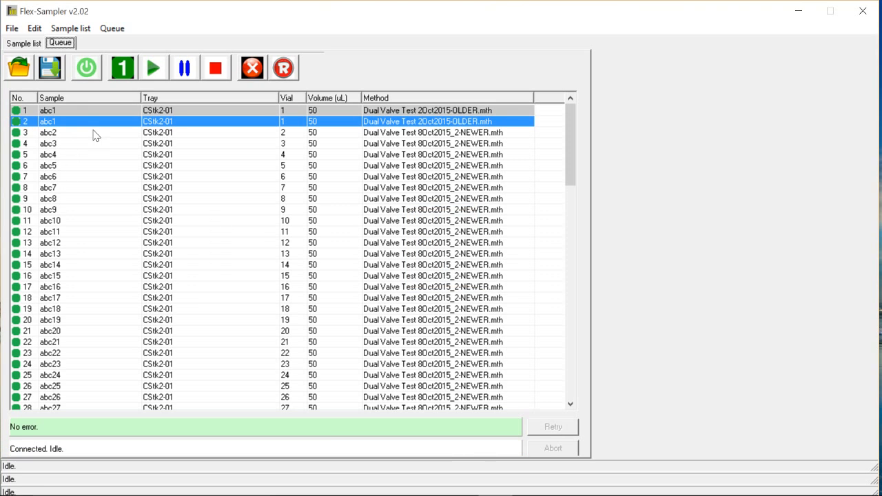
Try to run the whole queue, and clear the remaining duplicate abc1 sample in row 2.
{"action": "left_click", "coordinate": [159, 73]}
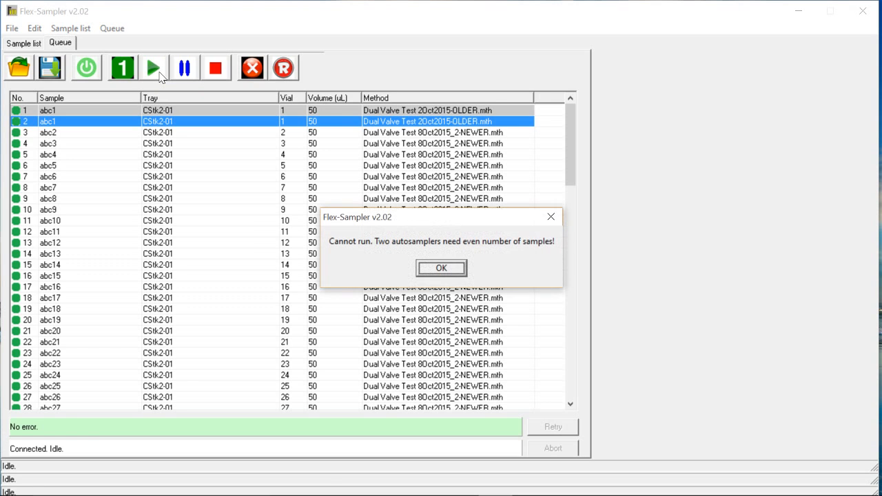
{"action": "left_click", "coordinate": [459, 270]}
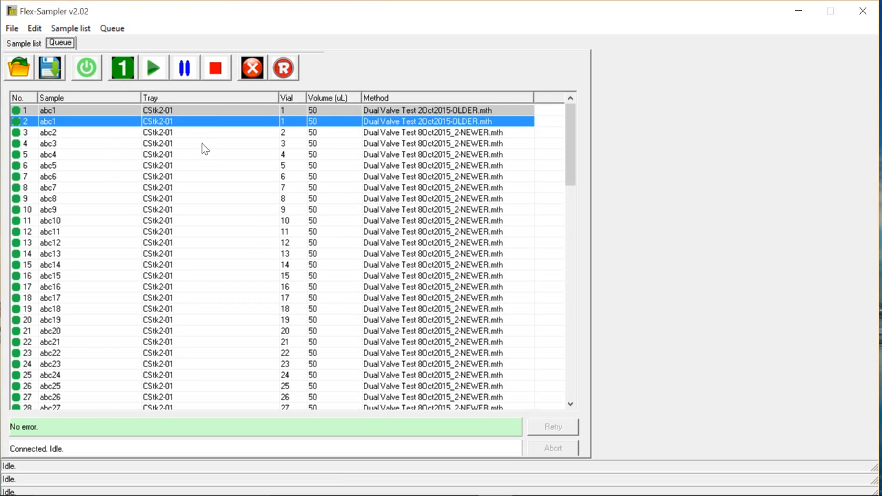
{"action": "right_click", "coordinate": [99, 123]}
{"action": "mouse_move", "coordinate": [130, 132]}
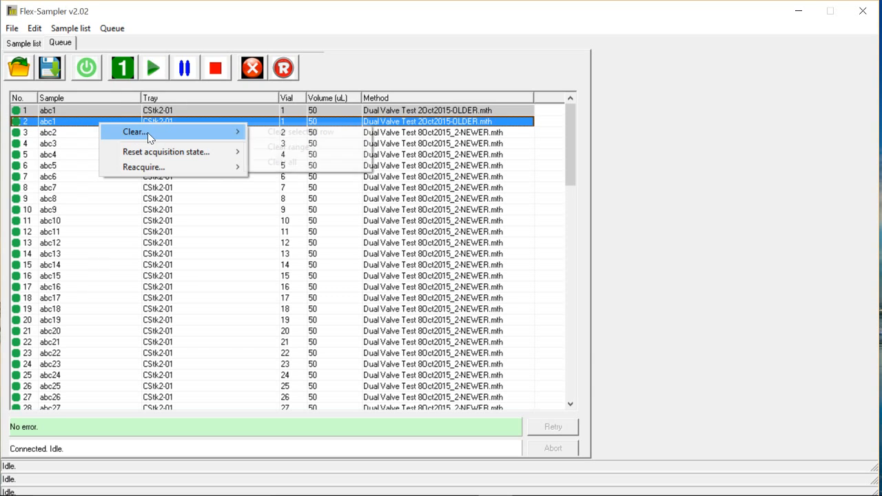
{"action": "left_click", "coordinate": [283, 135]}
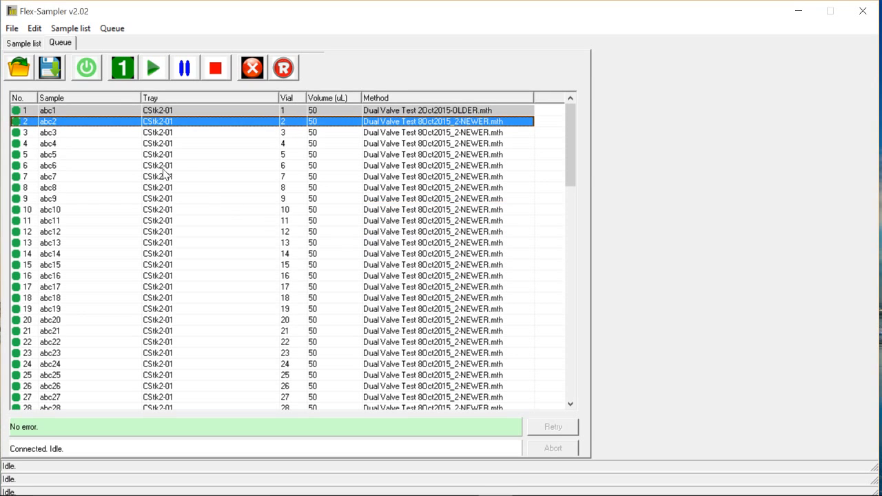
Run the remaining queue, and abort the run with a reset of the autosamplers.
{"action": "left_click", "coordinate": [153, 69]}
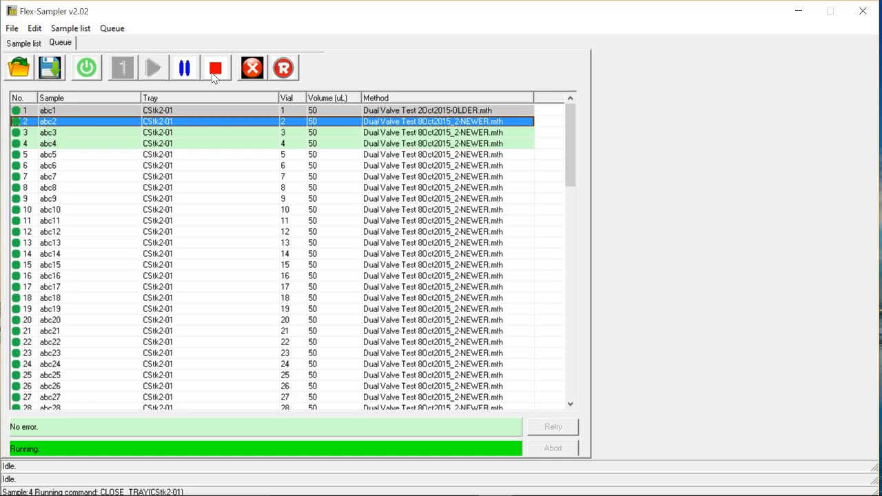
{"action": "left_click", "coordinate": [252, 69]}
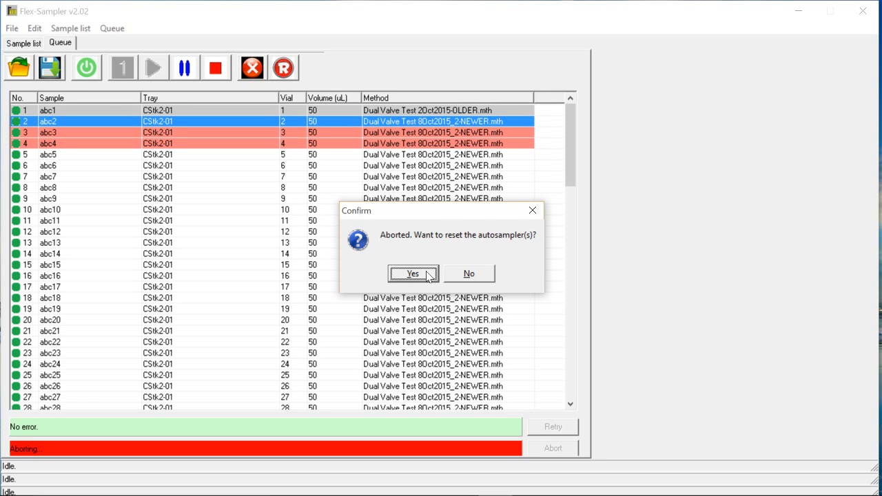
{"action": "left_click", "coordinate": [427, 275]}
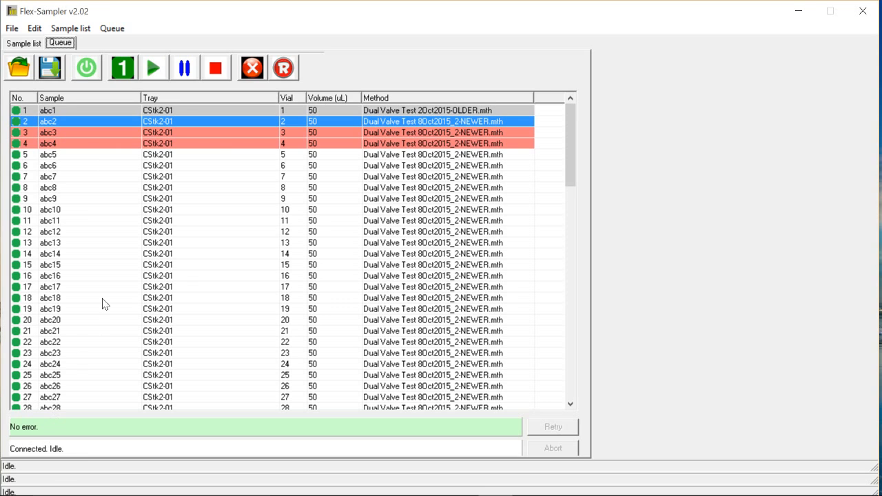
Reset the acquisition state of all samples in the queue.
{"action": "right_click", "coordinate": [99, 135]}
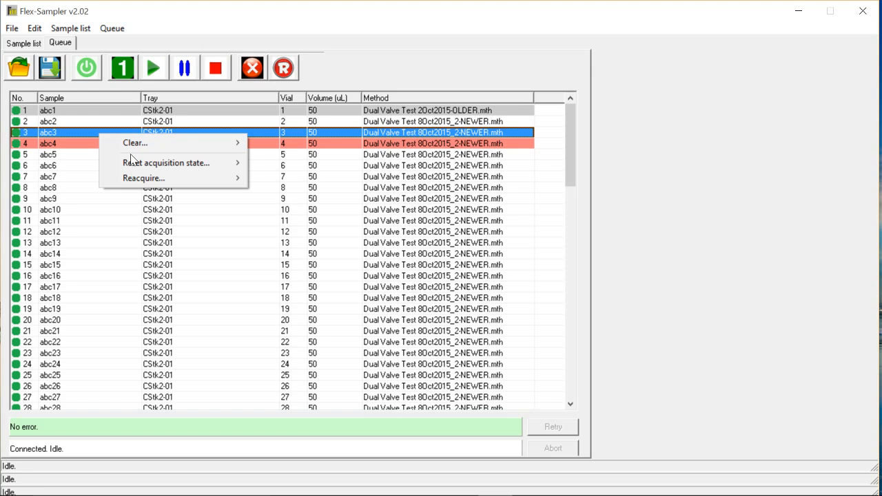
{"action": "mouse_move", "coordinate": [138, 164]}
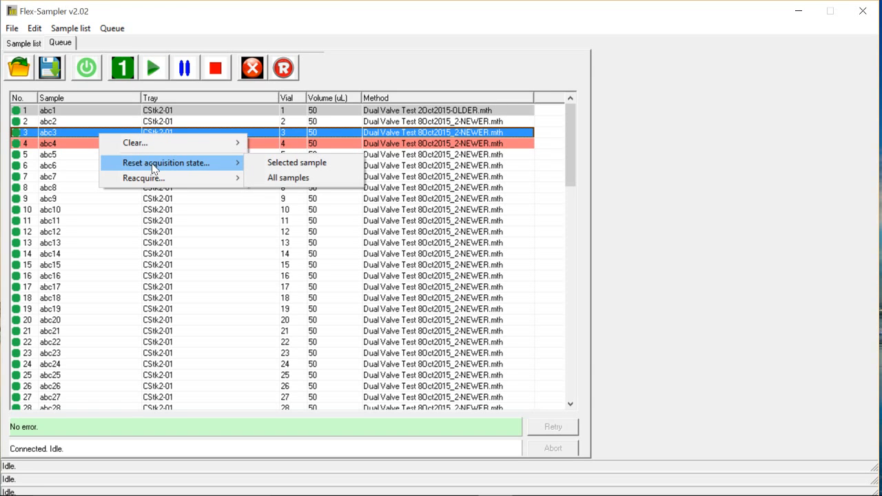
{"action": "left_click", "coordinate": [288, 177]}
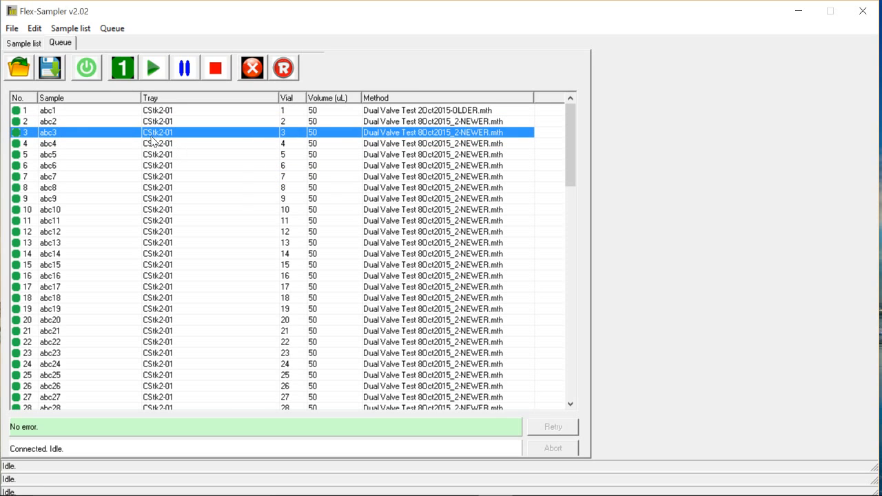
{"action": "right_click", "coordinate": [100, 117]}
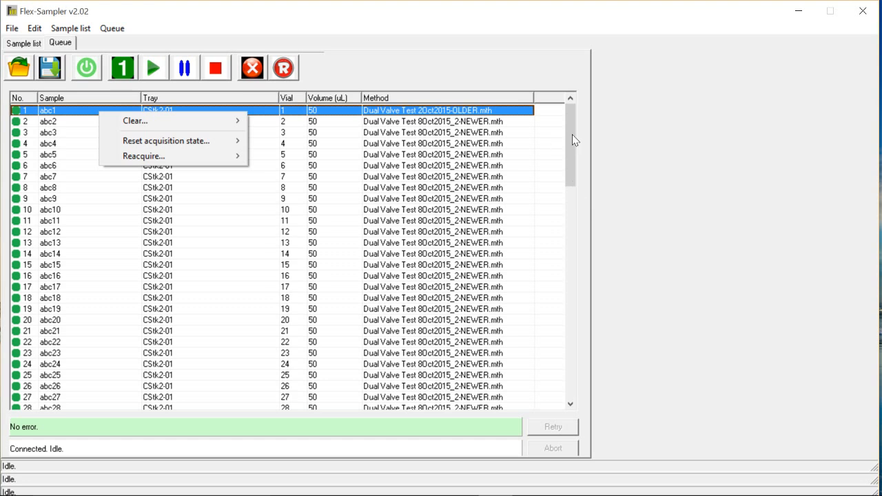
{"action": "left_click_drag", "start_coordinate": [572, 134], "coordinate": [556, 107]}
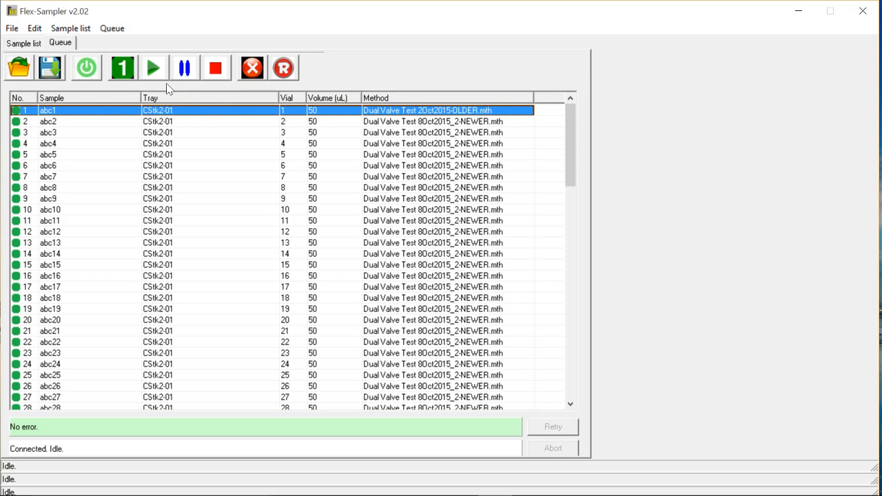
{"action": "right_click", "coordinate": [97, 112]}
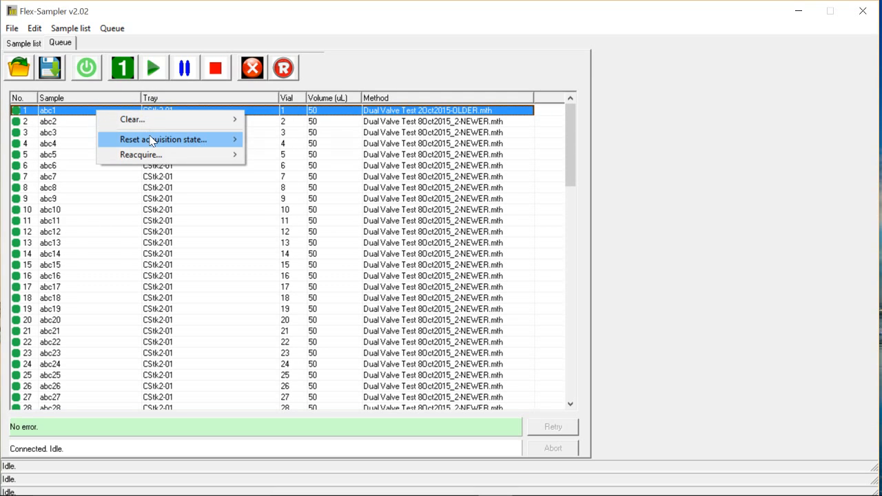
{"action": "mouse_move", "coordinate": [158, 153]}
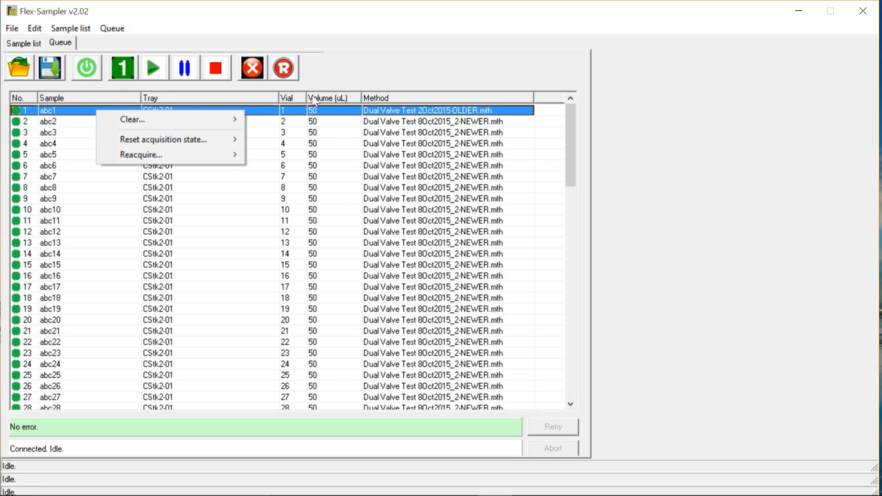
{"action": "left_click", "coordinate": [368, 74]}
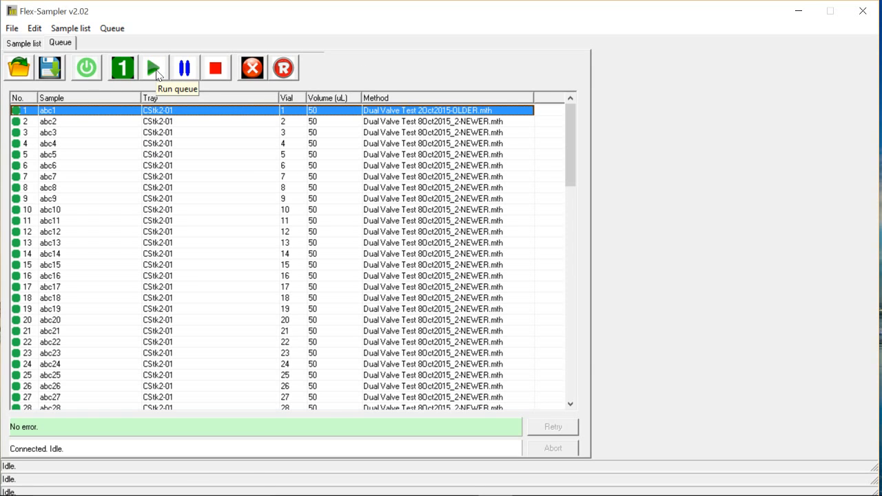
Run the queue, request a stop after the current sample, and acknowledge the run's completion.
{"action": "left_click", "coordinate": [157, 72]}
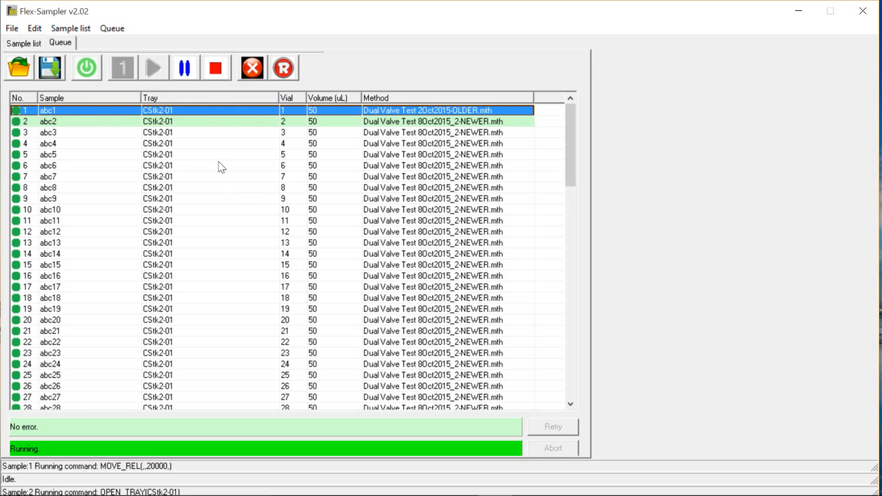
{"action": "left_click", "coordinate": [215, 71]}
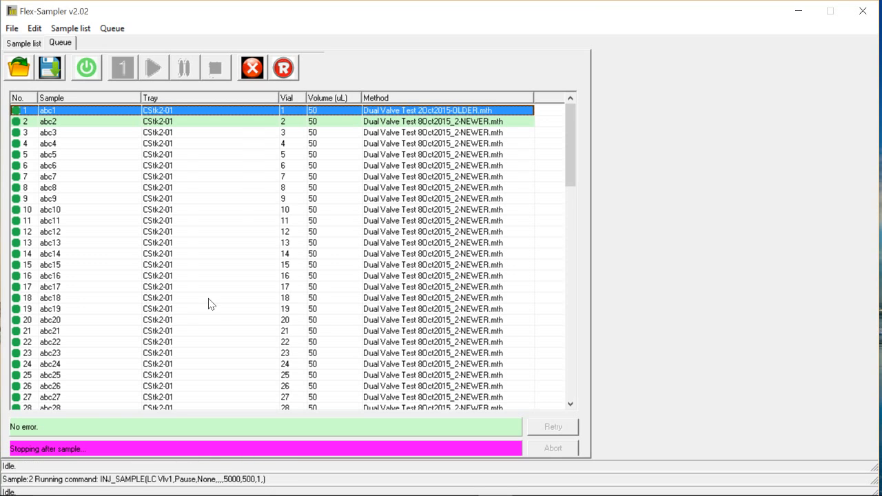
{"action": "left_click", "coordinate": [85, 137]}
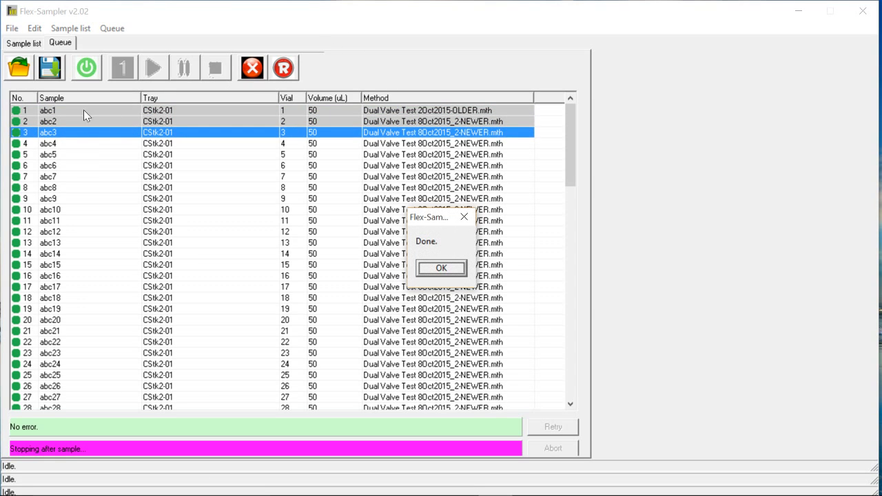
{"action": "left_click", "coordinate": [438, 269]}
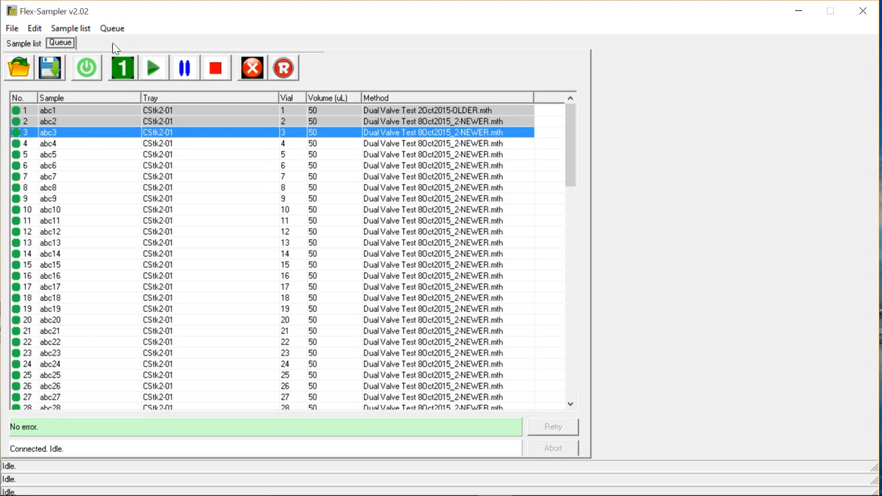
Open method development from the sample list and load the method file 00-DualFlags.mth.
{"action": "left_click", "coordinate": [25, 44]}
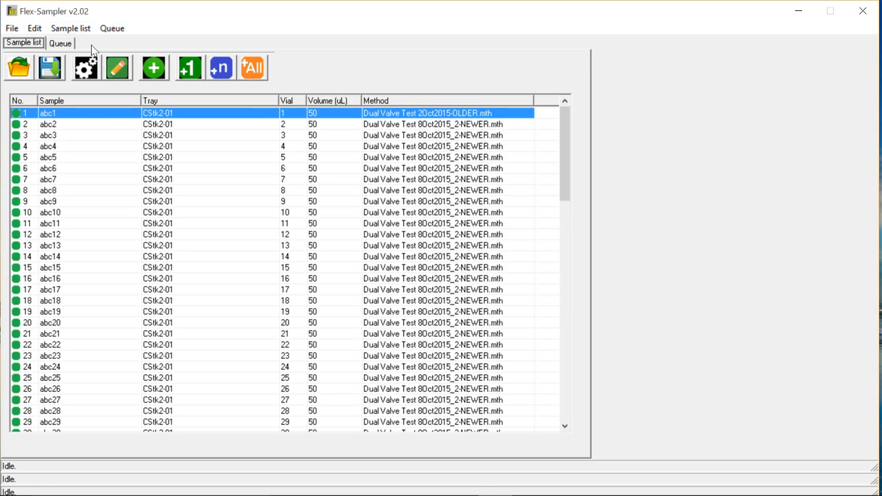
{"action": "left_click", "coordinate": [119, 67]}
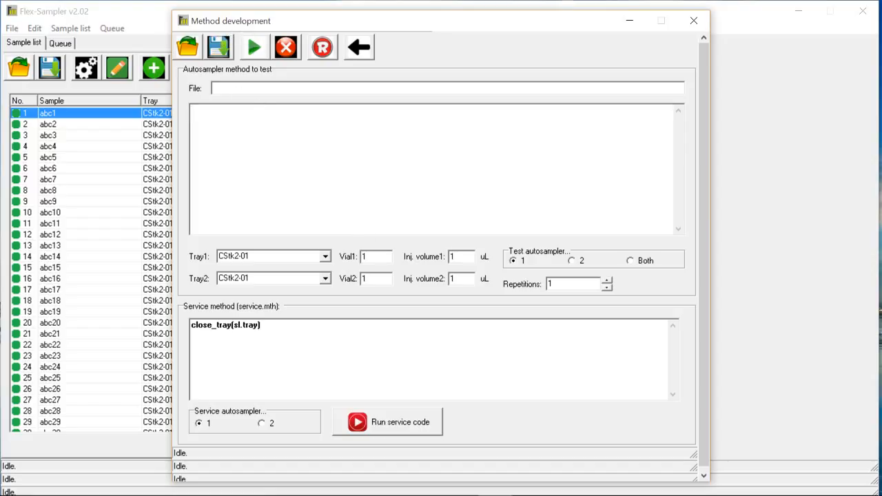
{"action": "left_click", "coordinate": [187, 47]}
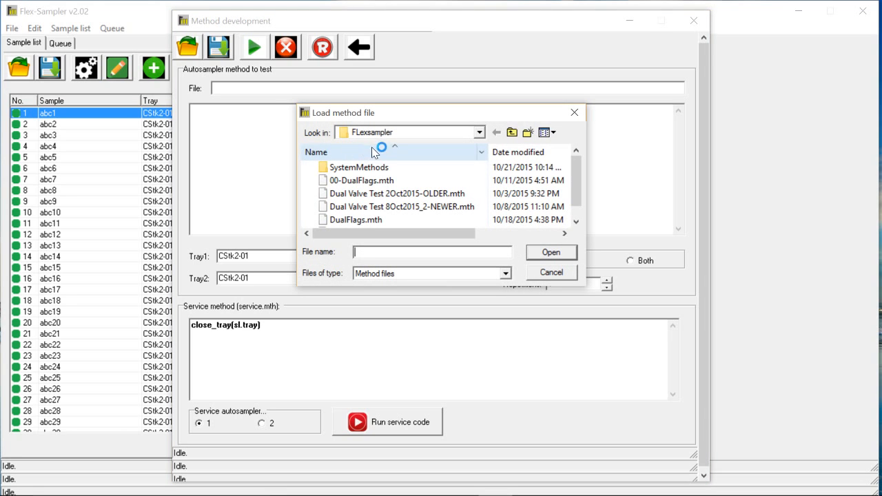
{"action": "left_click", "coordinate": [376, 180]}
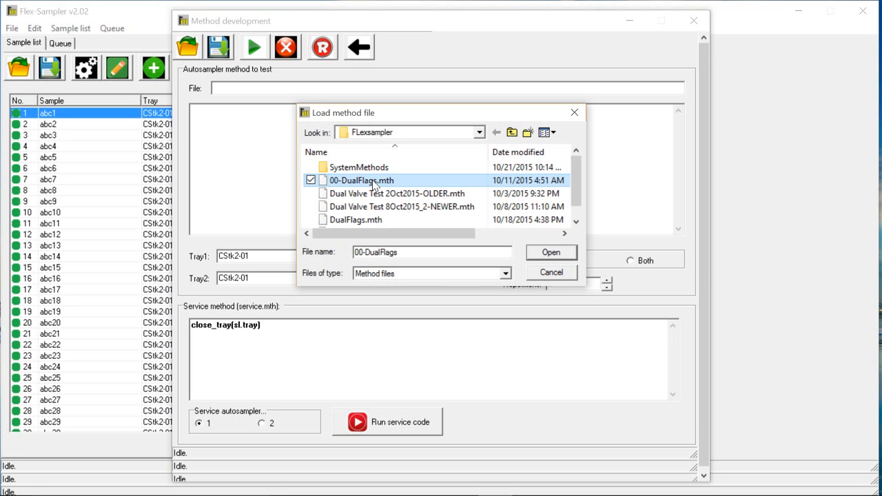
{"action": "left_click", "coordinate": [544, 256]}
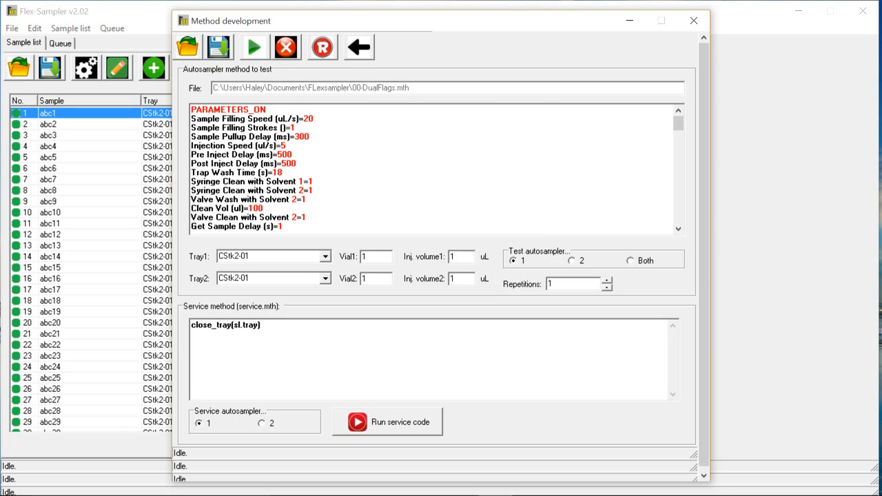
Try removing the semicolon that comments out a command in the method's AUTOSAMPLER1 section, and restore the comment.
{"action": "left_click_drag", "start_coordinate": [678, 127], "coordinate": [679, 144]}
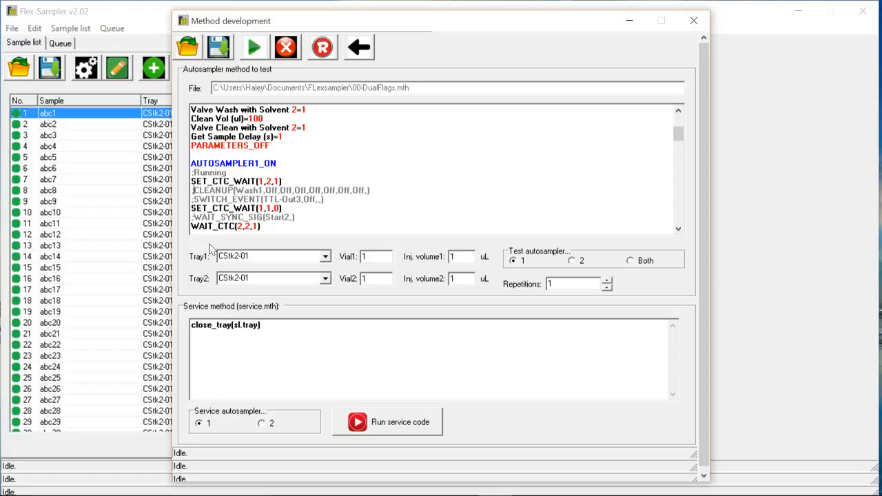
{"action": "key", "text": "Delete"}
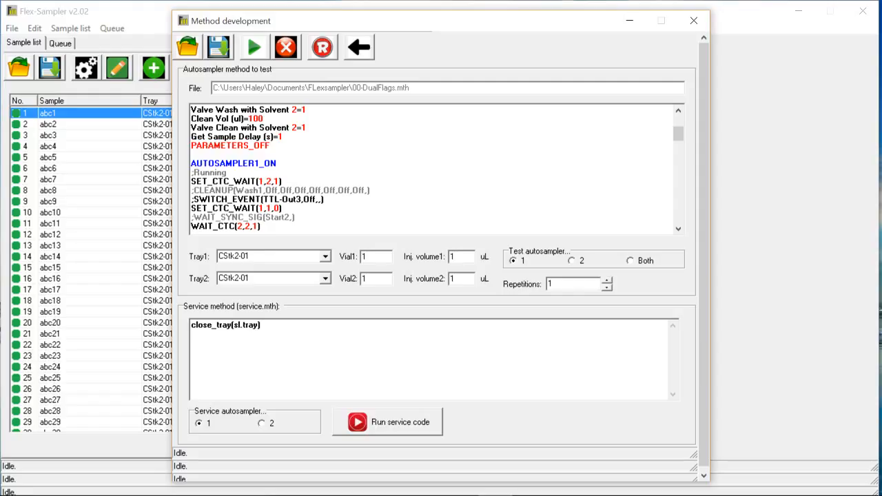
{"action": "left_click", "coordinate": [295, 217]}
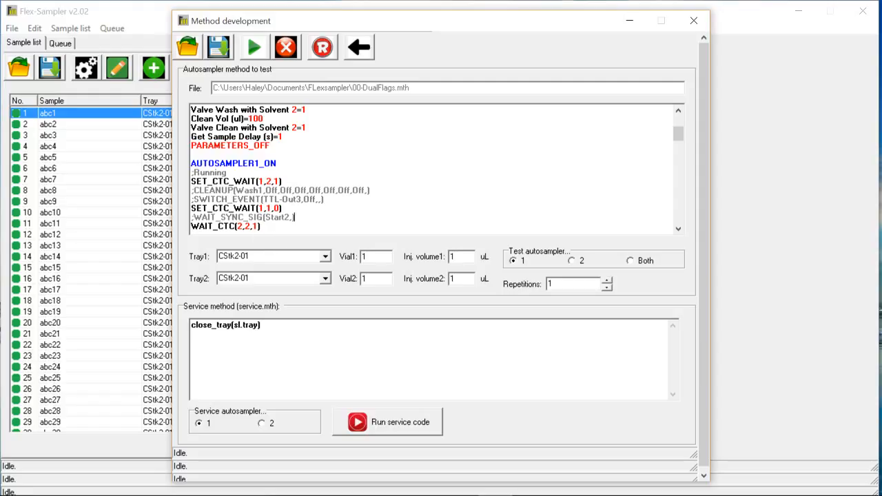
Test-run the loaded method on autosampler 1, then abort it without resetting the autosamplers.
{"action": "left_click", "coordinate": [254, 48]}
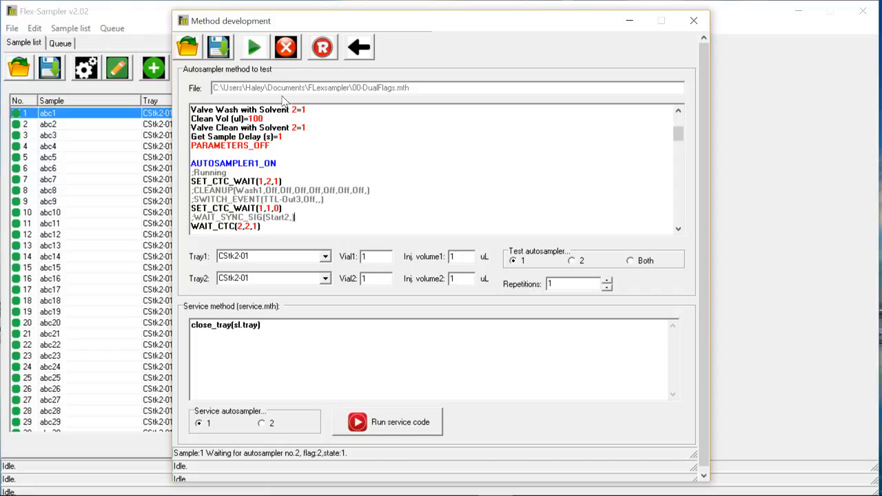
{"action": "left_click", "coordinate": [287, 48]}
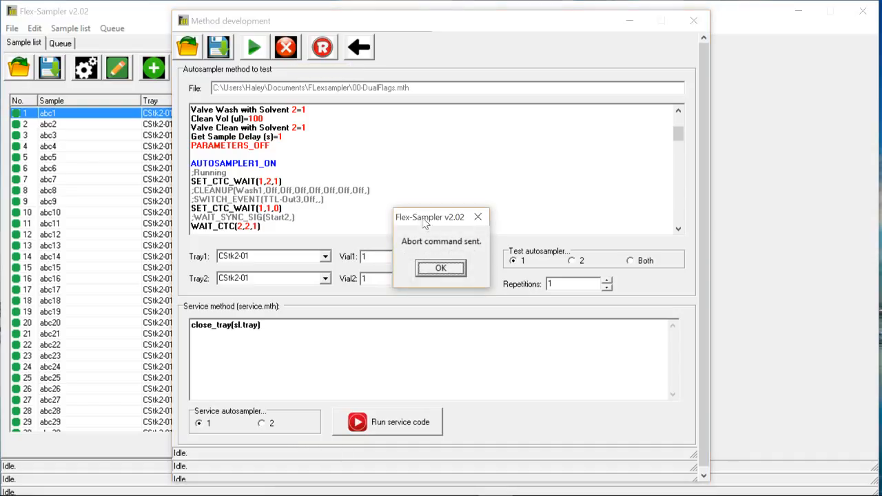
{"action": "left_click", "coordinate": [436, 269]}
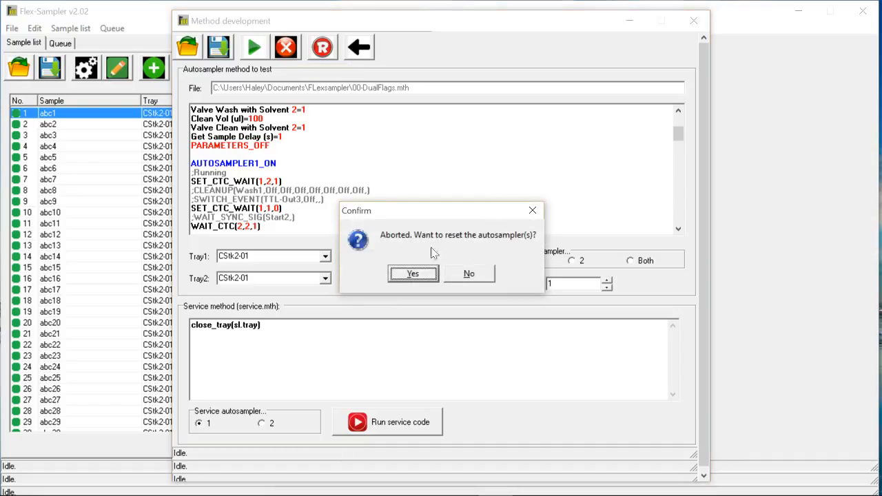
{"action": "left_click", "coordinate": [467, 274]}
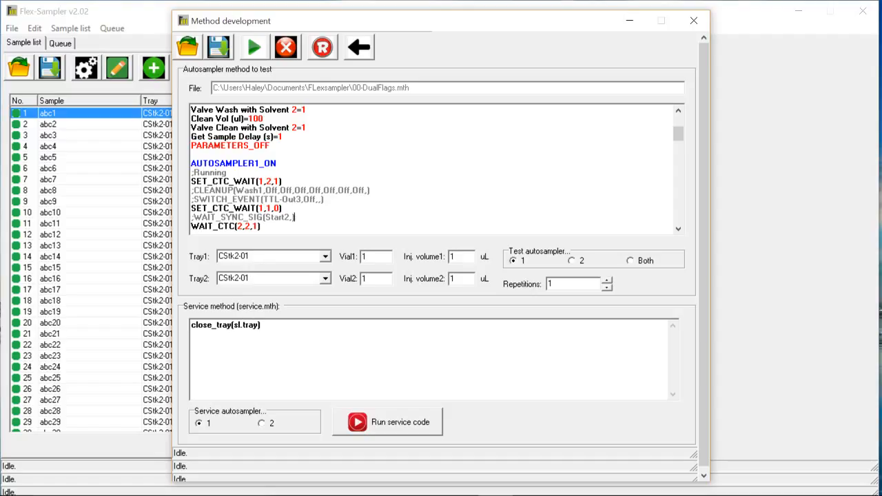
Change the service method to open_tray(sl.tray), run it on autosampler 1, and acknowledge its completion.
{"action": "left_click_drag", "start_coordinate": [212, 325], "coordinate": [191, 326]}
{"action": "type", "text": "open"}
{"action": "left_click", "coordinate": [385, 429]}
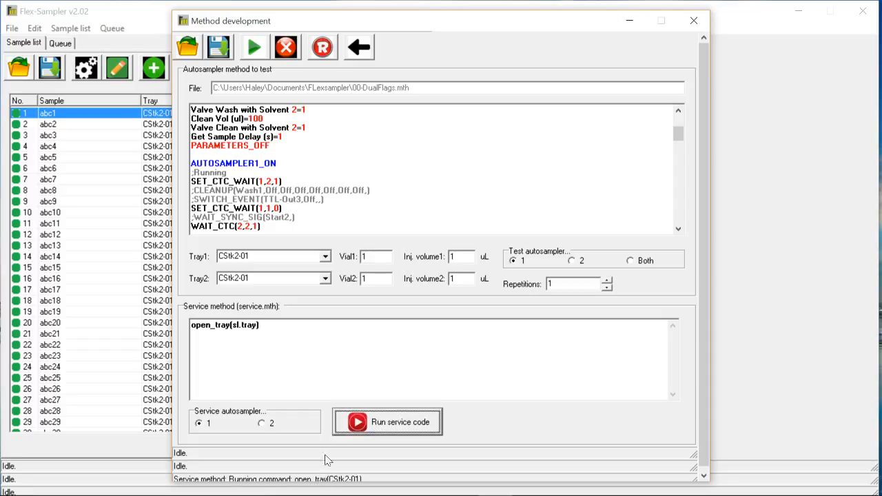
{"action": "left_click_drag", "start_coordinate": [392, 31], "coordinate": [392, 24]}
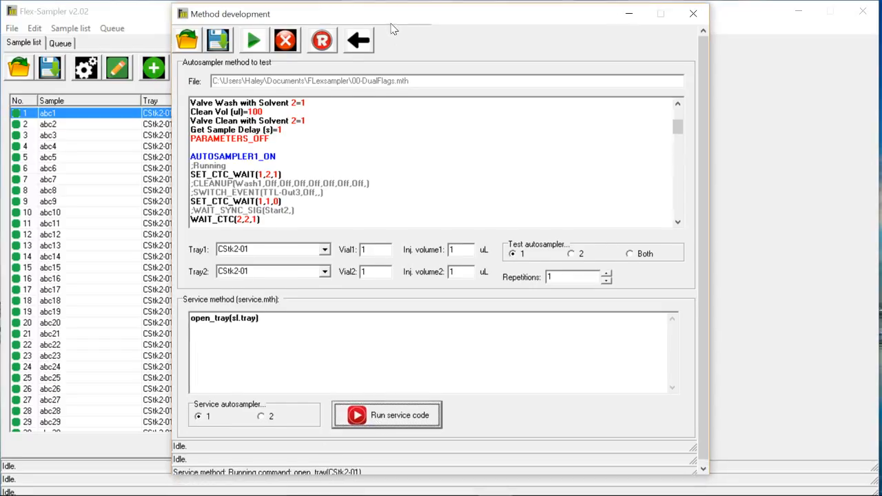
{"action": "left_click_drag", "start_coordinate": [419, 478], "coordinate": [419, 482]}
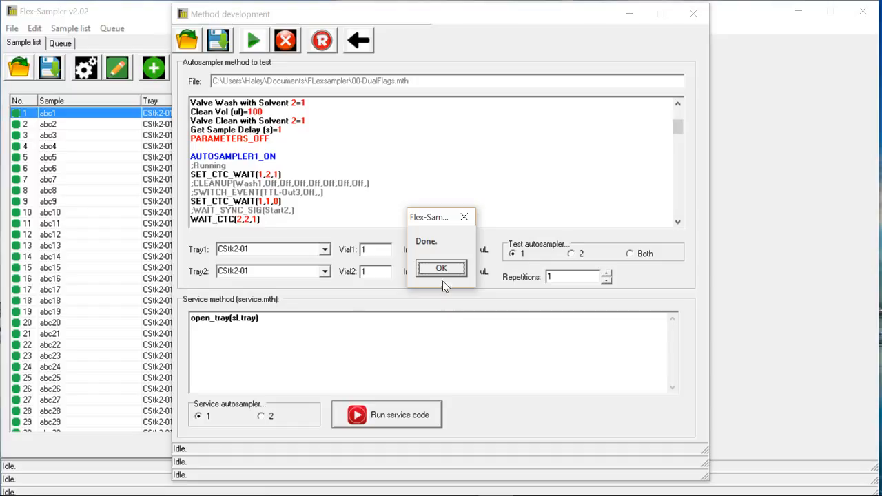
{"action": "left_click", "coordinate": [441, 268]}
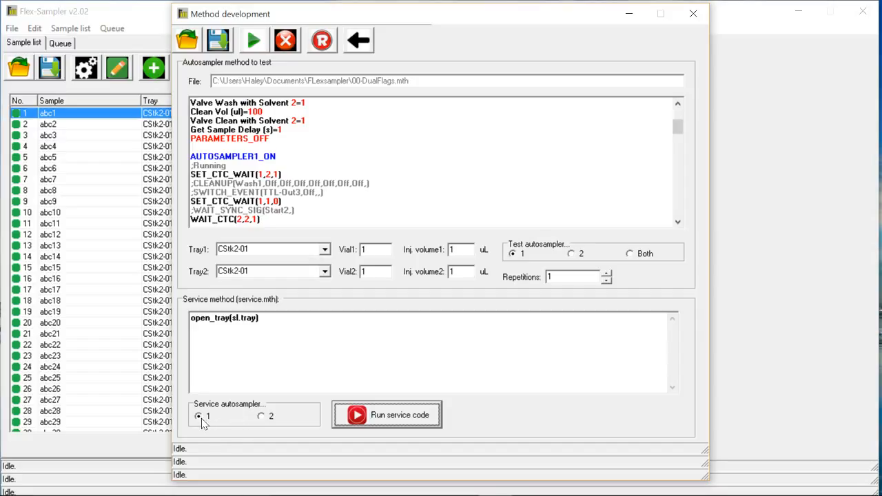
Run the service code on autosampler 2 with Tray2 set to CStk2-03, and leave method development without saving the method changes.
{"action": "left_click", "coordinate": [261, 416]}
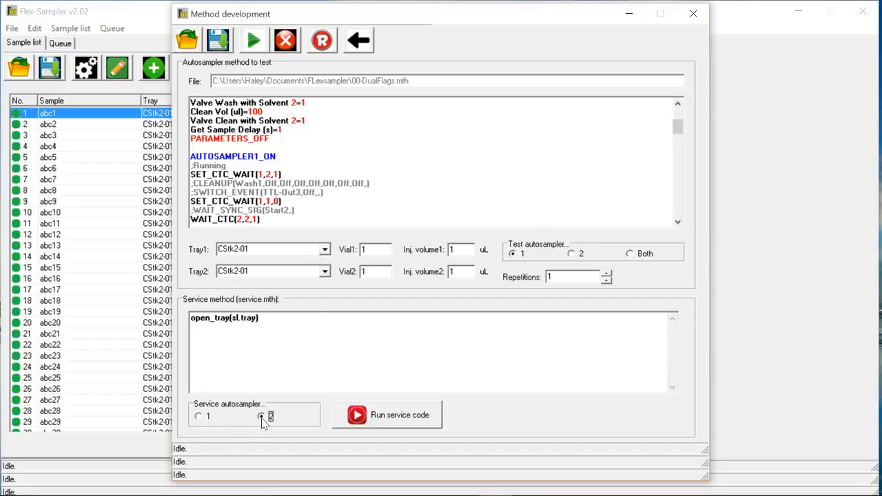
{"action": "left_click", "coordinate": [324, 272]}
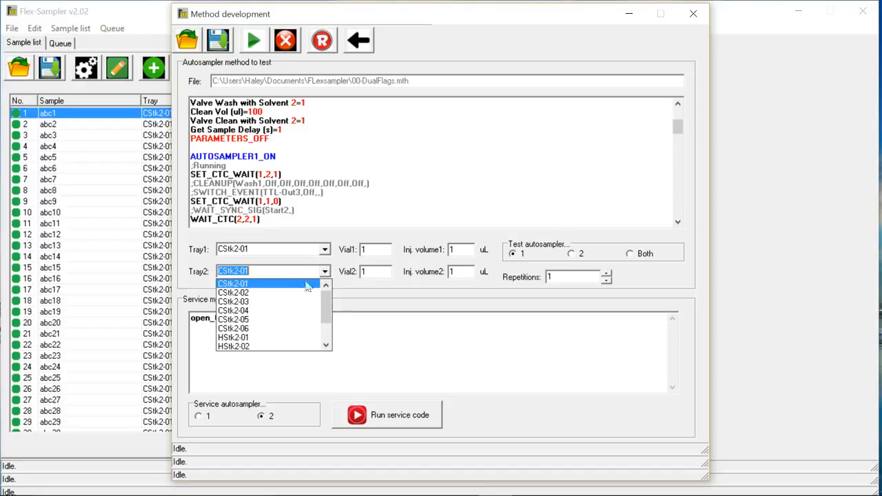
{"action": "left_click", "coordinate": [268, 303]}
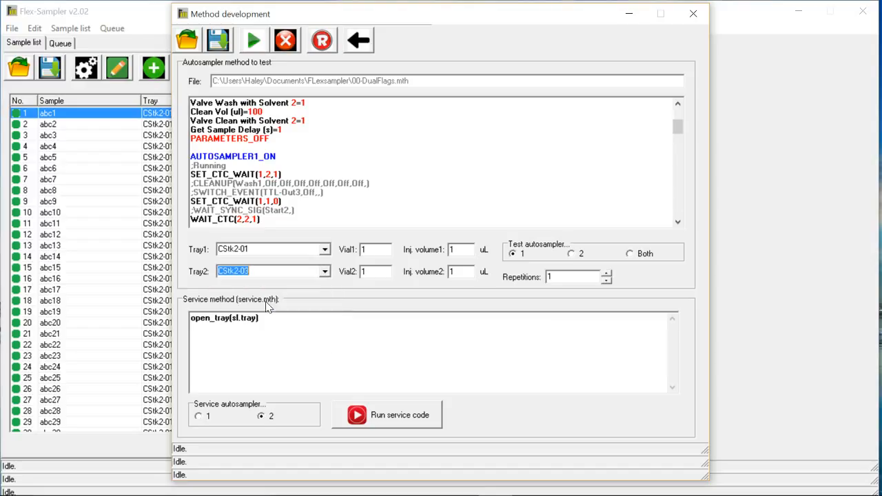
{"action": "left_click", "coordinate": [380, 417]}
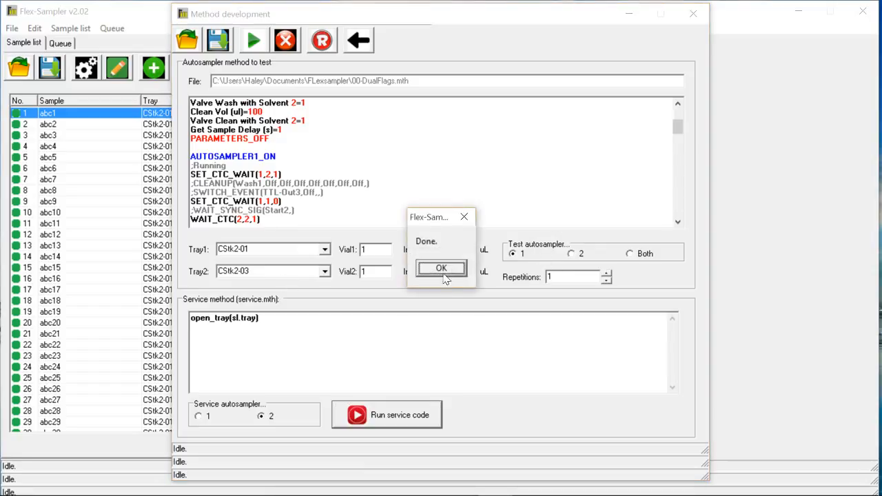
{"action": "left_click", "coordinate": [442, 271]}
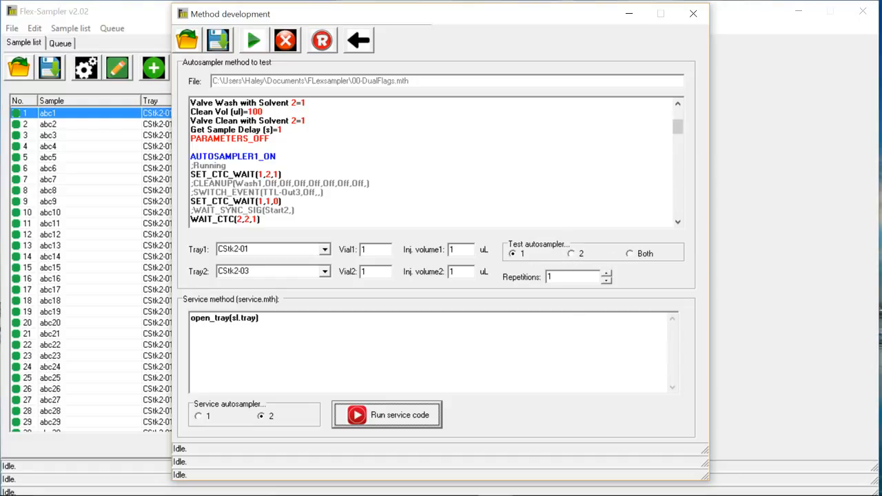
{"action": "left_click", "coordinate": [363, 42]}
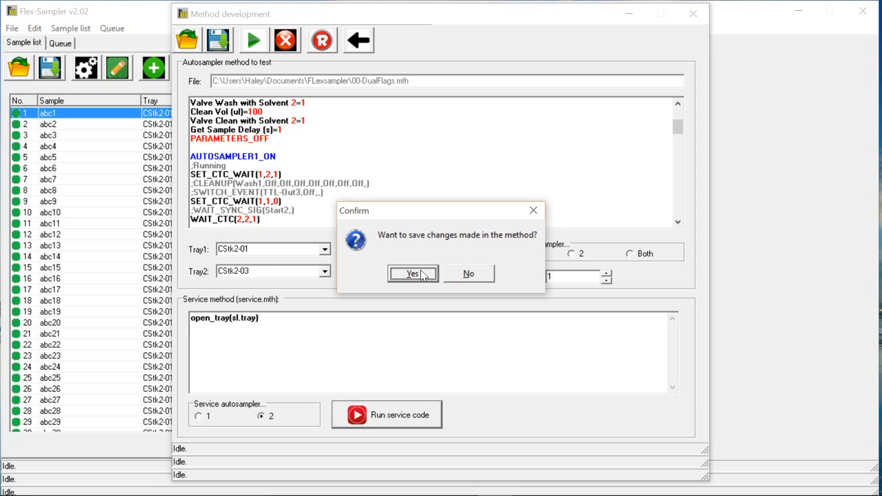
{"action": "left_click", "coordinate": [463, 275]}
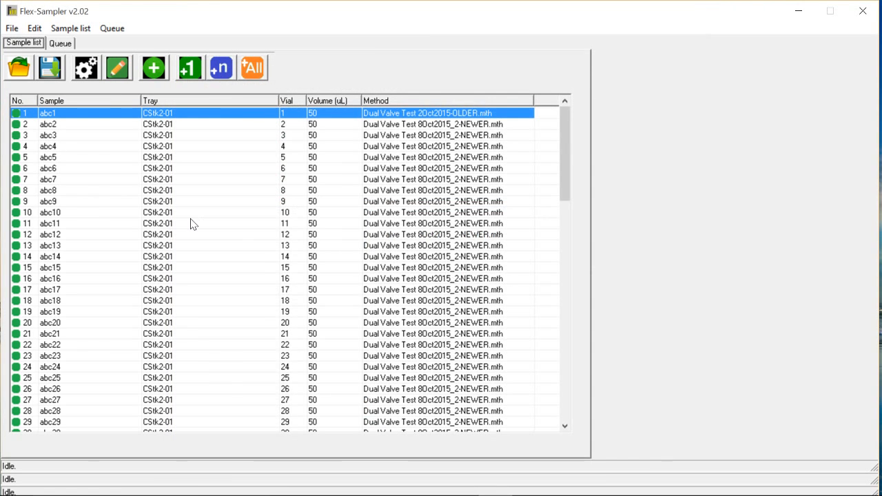